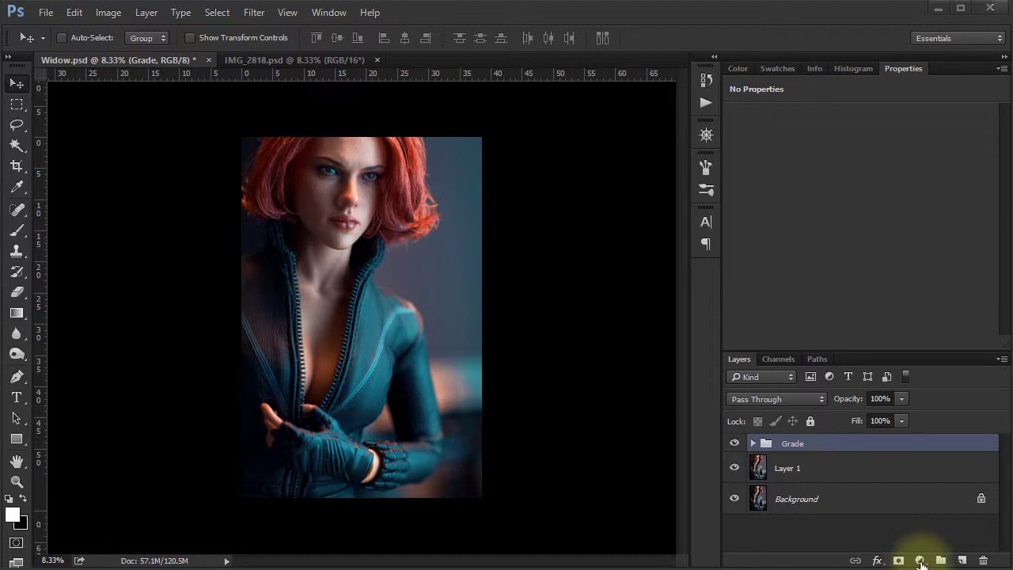
# Step: Add a Curves adjustment layer and pull its RGB curve down to darken the photo
pyautogui.click(920, 561)
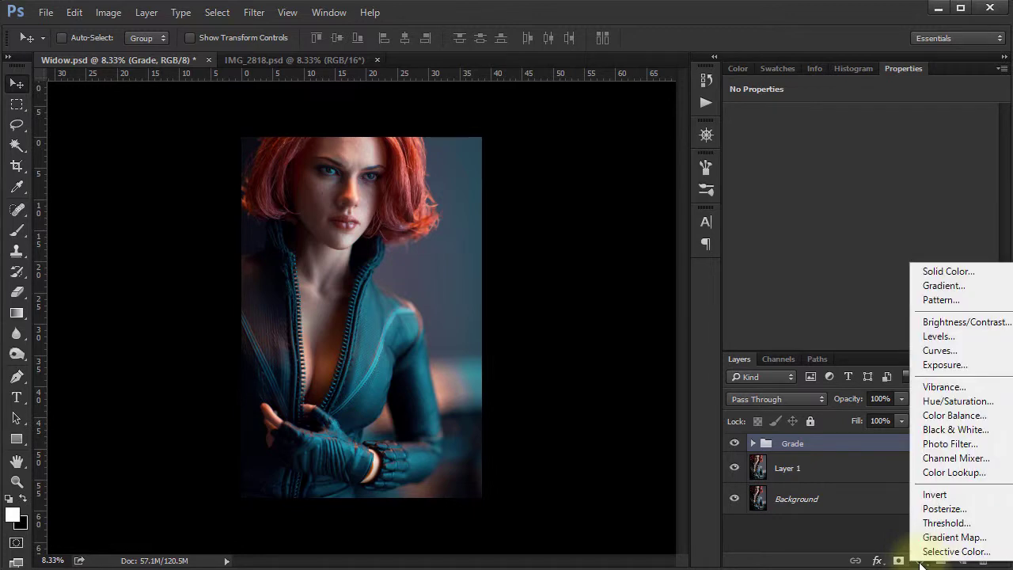
pyautogui.click(940, 350)
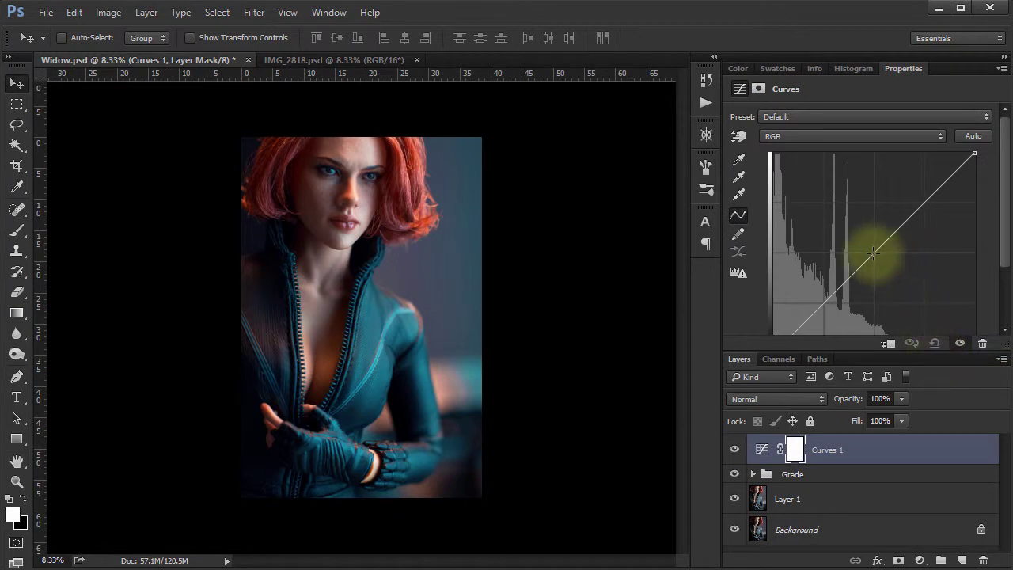
pyautogui.moveTo(872, 253); pyautogui.dragTo(883, 262)
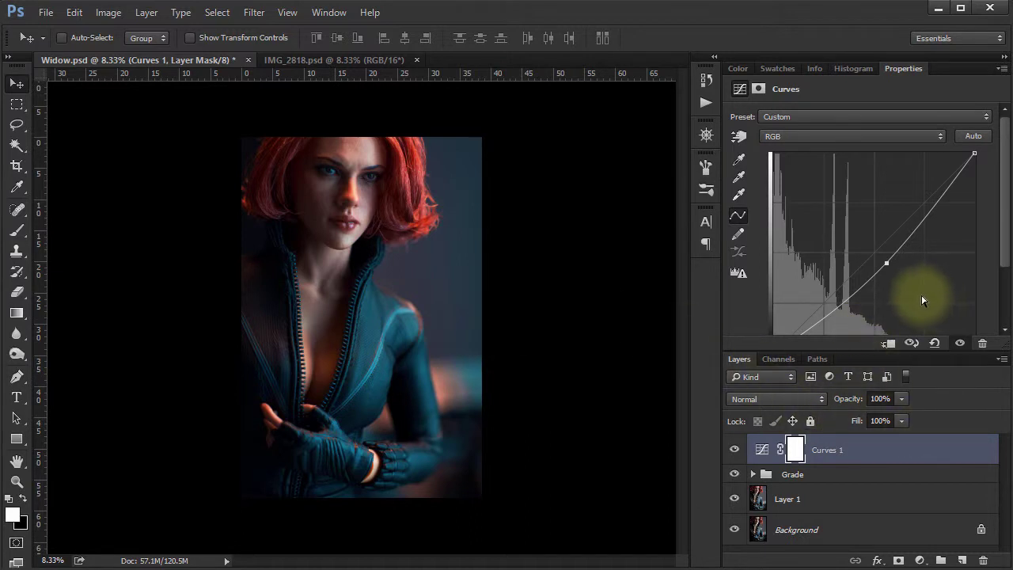
# Step: Set Curves 1 to Luminosity blend mode, then toggle its visibility a few times to compare
pyautogui.click(820, 401)
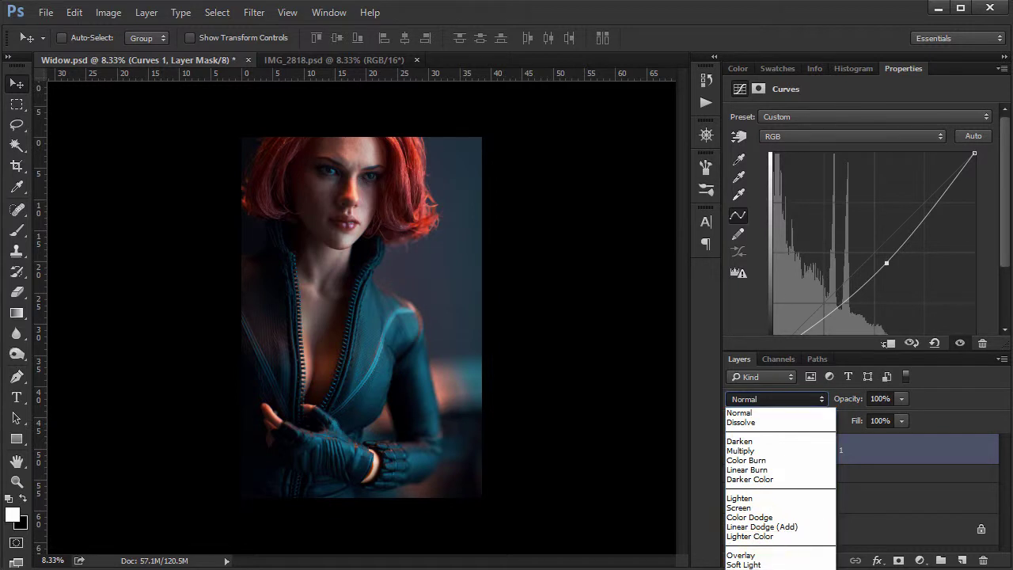
pyautogui.click(752, 569)
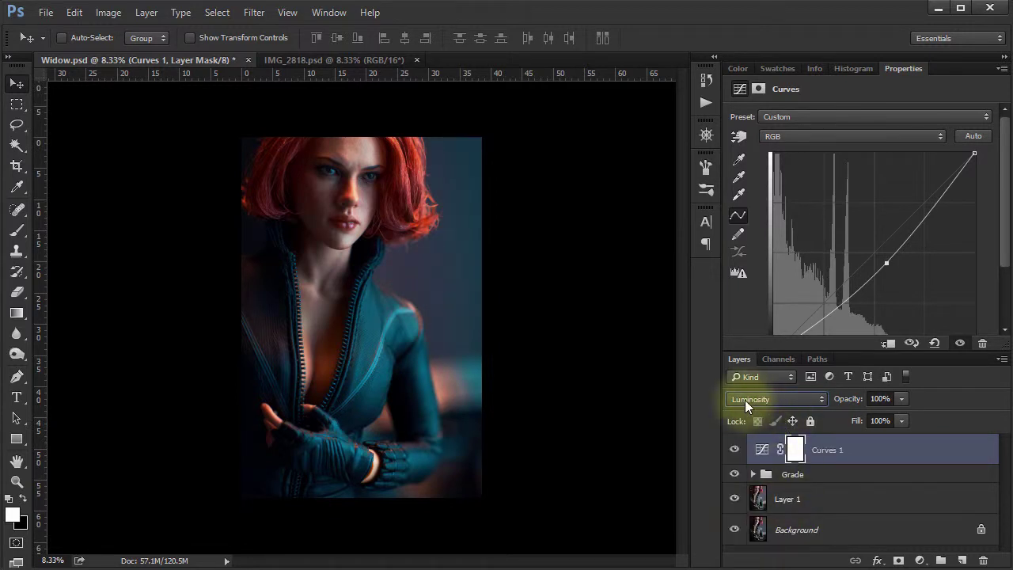
pyautogui.click(734, 449)
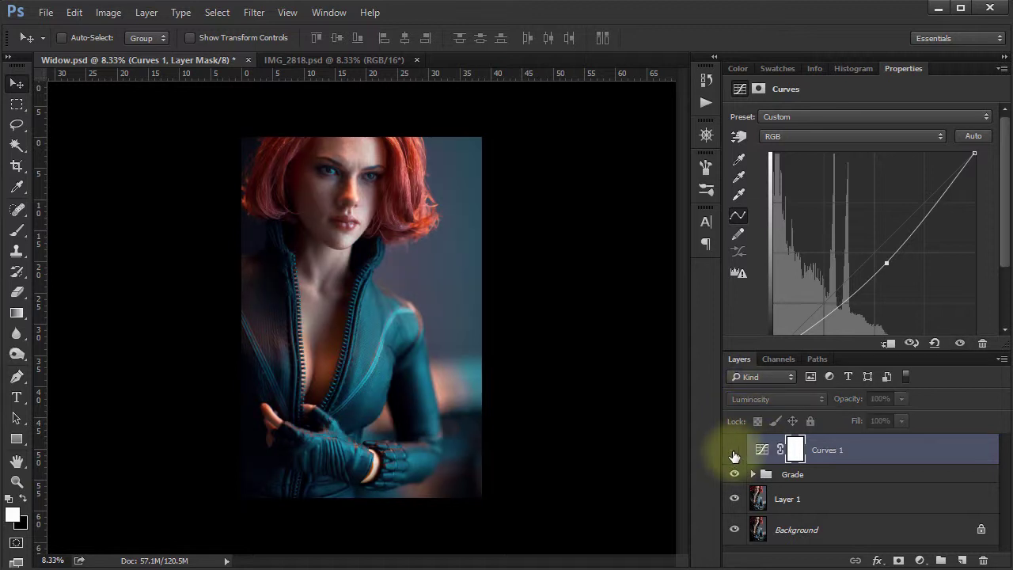
pyautogui.click(735, 449)
pyautogui.click(734, 450)
pyautogui.click(734, 450)
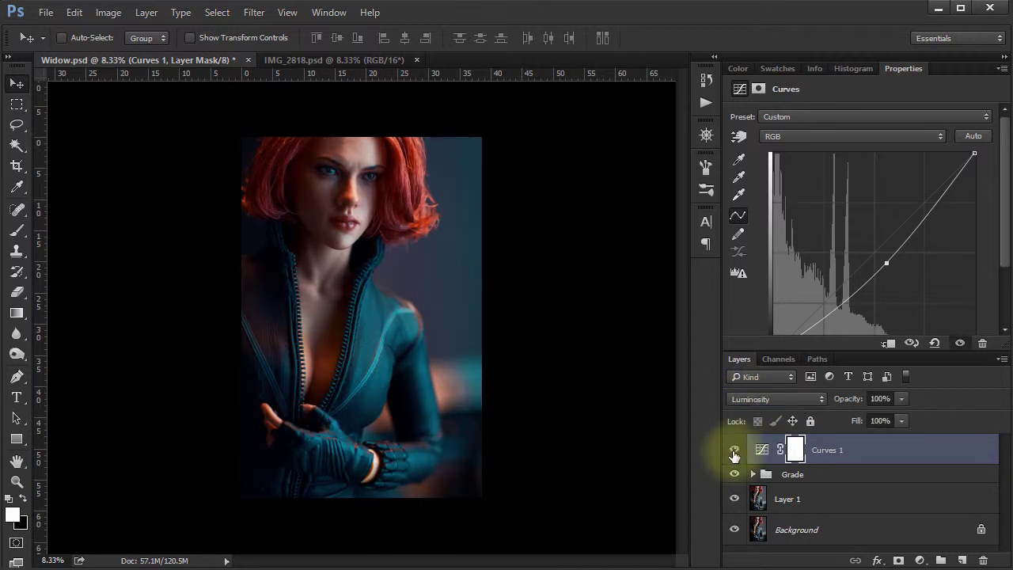
pyautogui.click(734, 450)
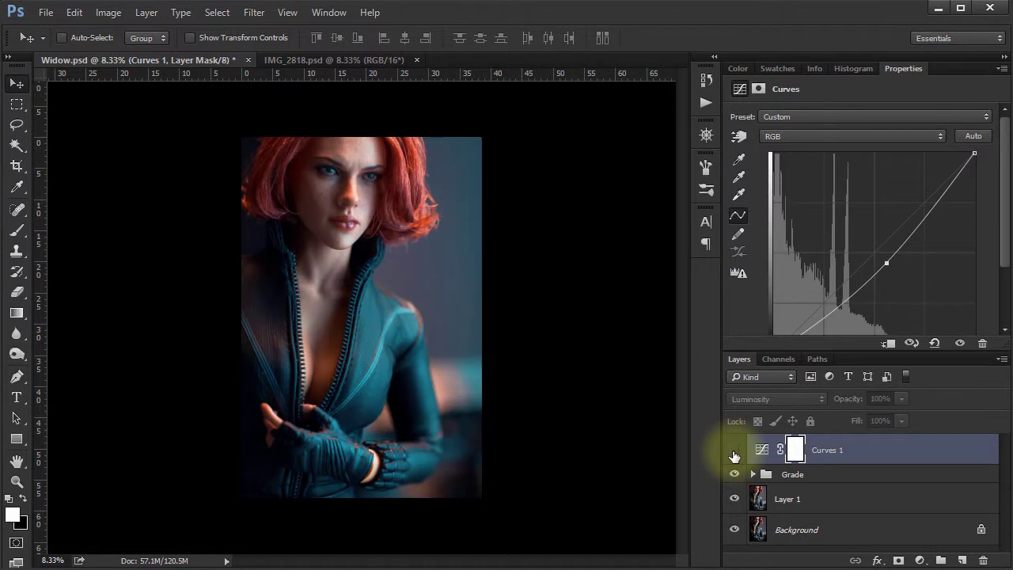
pyautogui.click(735, 450)
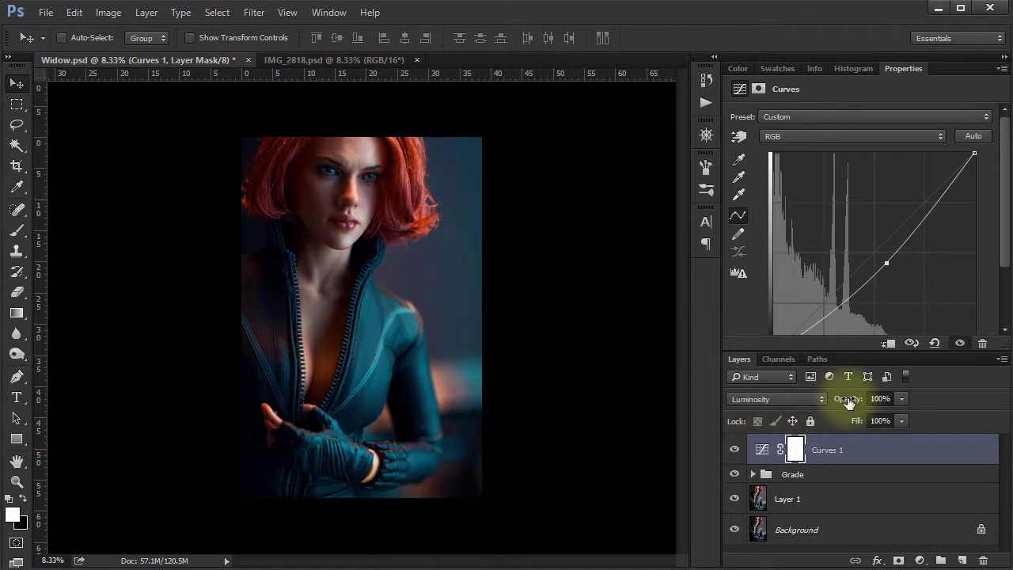
# Step: Rename the Curves 1 layer to 'Vignette'
pyautogui.doubleClick(830, 450)
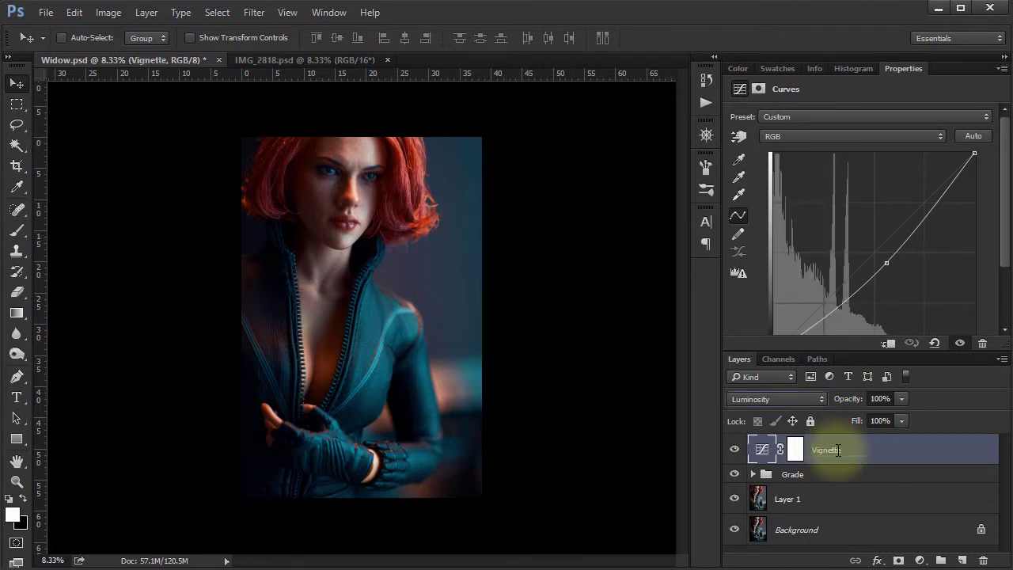
pyautogui.press('Return')
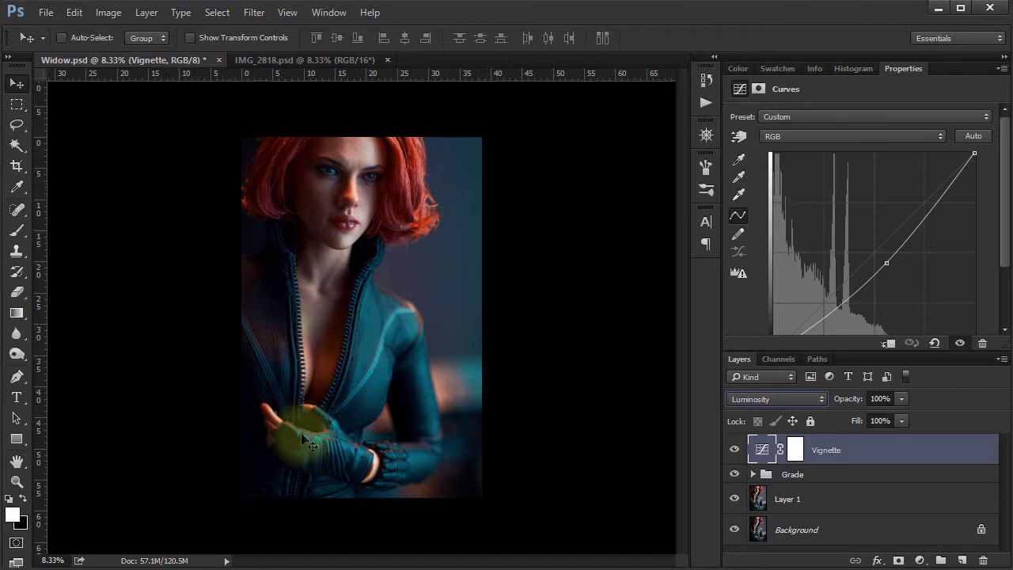
# Step: Choose the Brush tool, target the Vignette mask, and confirm a 4300 px, 0% hardness brush
pyautogui.click(20, 232)
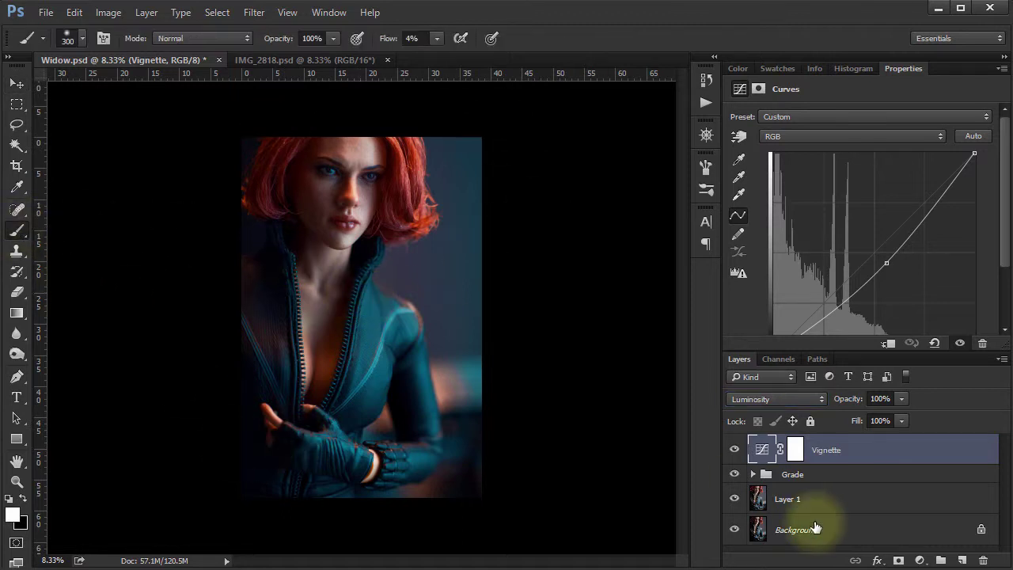
pyautogui.click(795, 449)
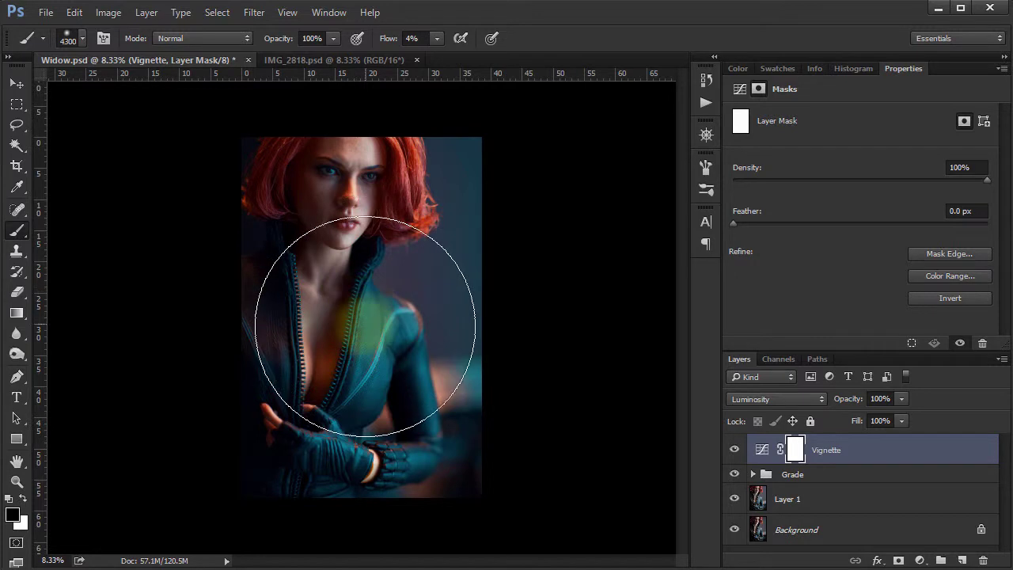
pyautogui.click(81, 38)
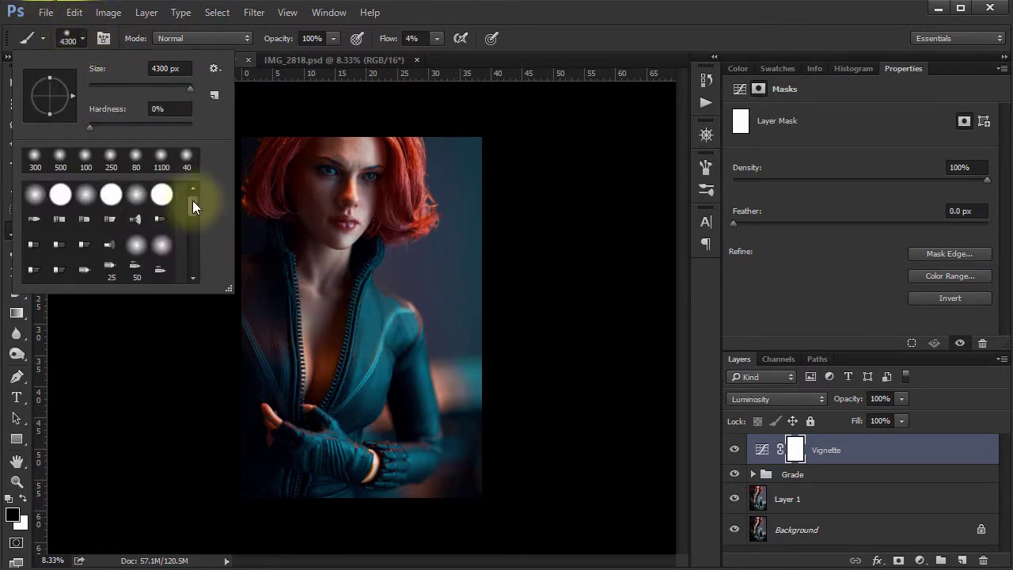
pyautogui.moveTo(193, 201)
pyautogui.mouseDown()
pyautogui.moveTo(192, 258)
pyautogui.moveTo(197, 195)
pyautogui.mouseUp()
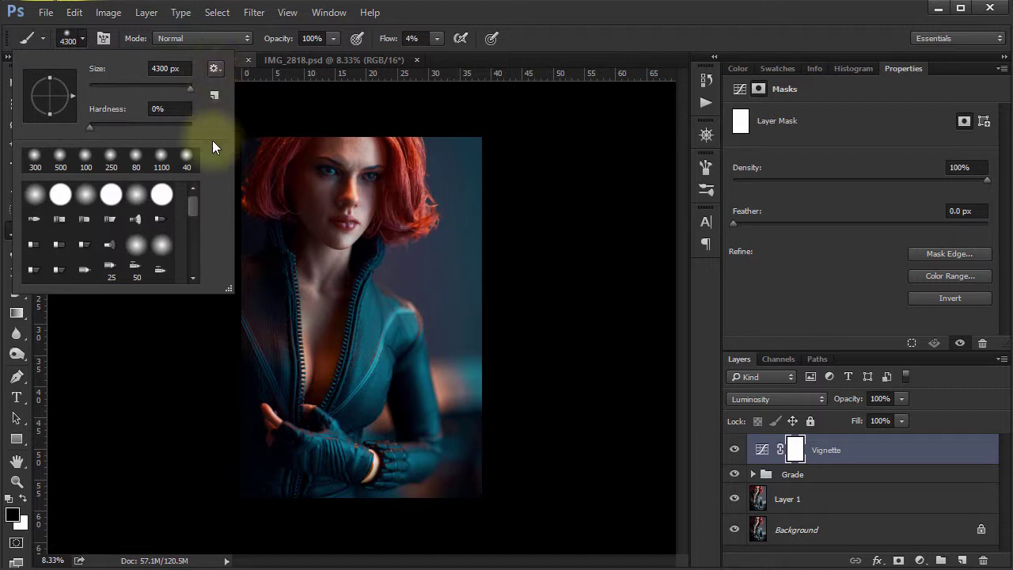
pyautogui.click(588, 7)
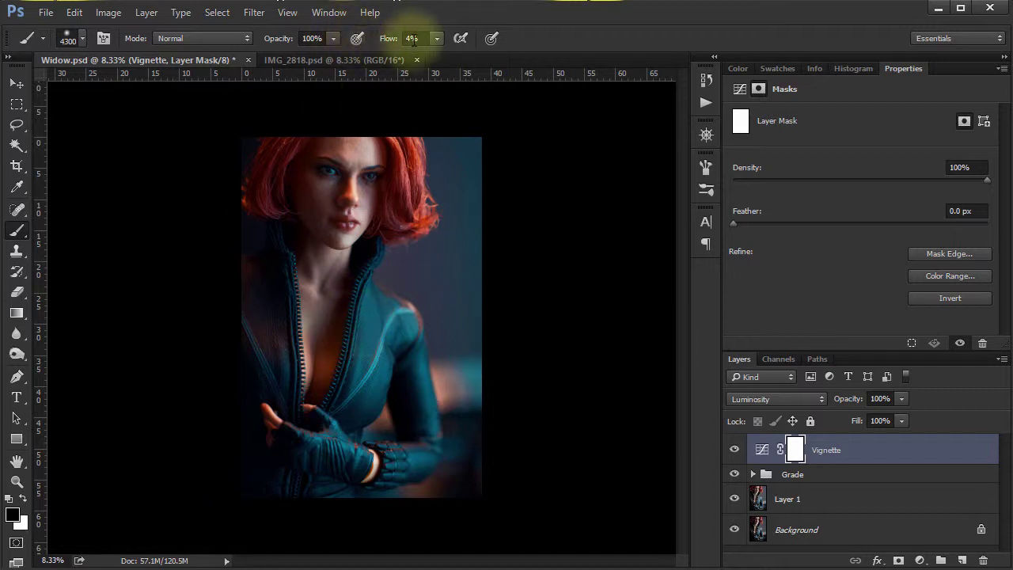
# Step: Set brush flow to 82% and paint black on the Vignette mask from face to bottom
pyautogui.click(438, 40)
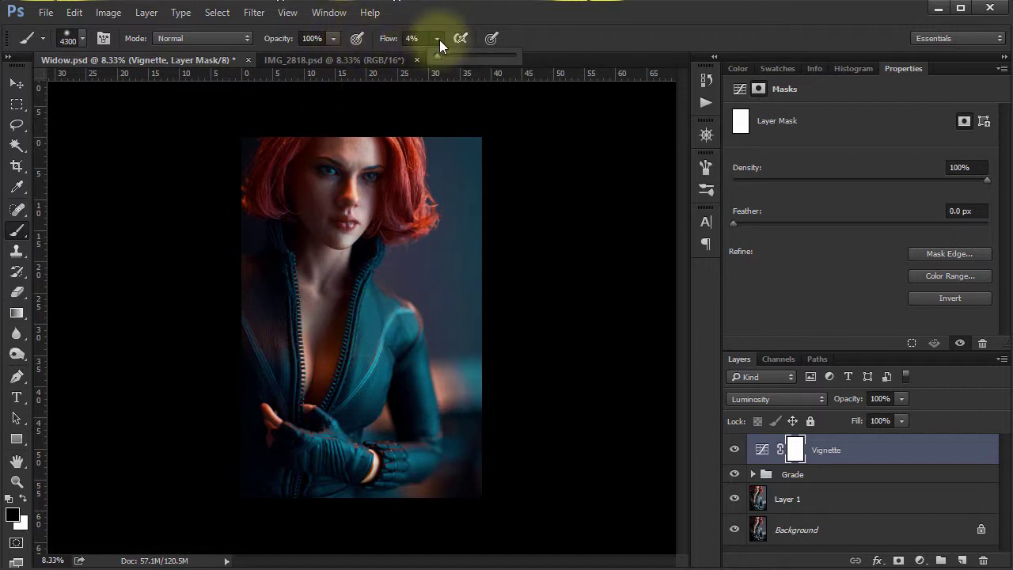
pyautogui.click(501, 54)
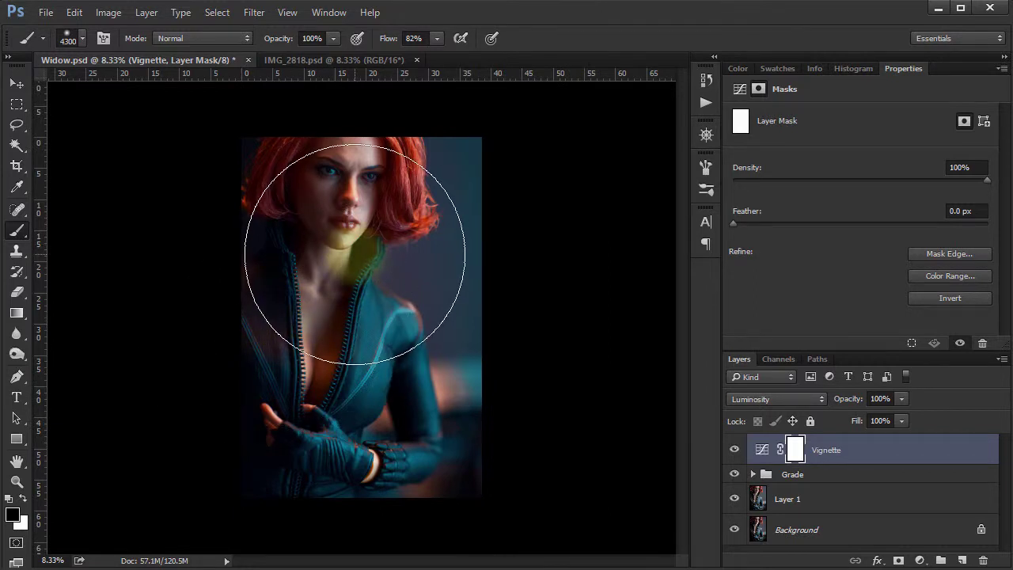
pyautogui.moveTo(354, 254)
pyautogui.mouseDown()
pyautogui.moveTo(355, 410)
pyautogui.moveTo(339, 481)
pyautogui.moveTo(341, 512)
pyautogui.moveTo(374, 527)
pyautogui.mouseUp()
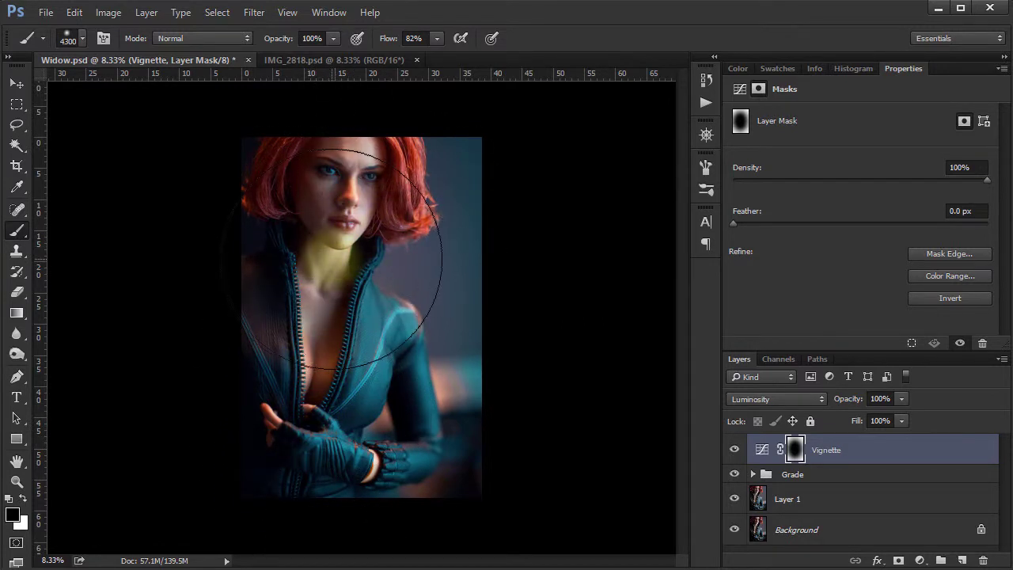
# Step: Shrink the brush to 2800 px at 19% flow and paint over the face, hand and chest
pyautogui.press('[')
pyautogui.press('[')
pyautogui.press('[')
pyautogui.press('[')
pyautogui.press('[')
pyautogui.press('[')
pyautogui.press('[')
pyautogui.press('[')
pyautogui.press('[')
pyautogui.press('[')
pyautogui.press('[')
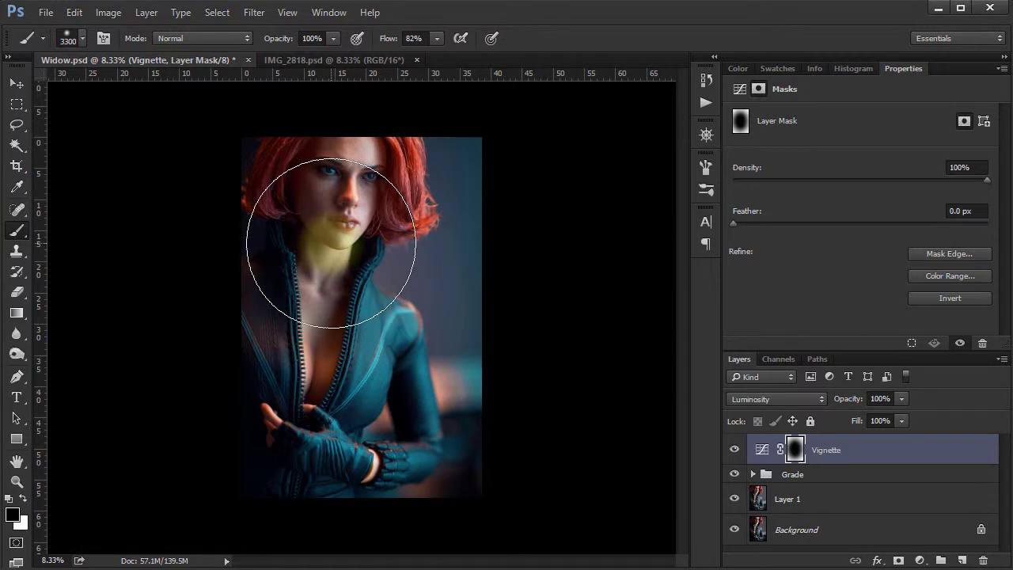
pyautogui.press('[')
pyautogui.press('[')
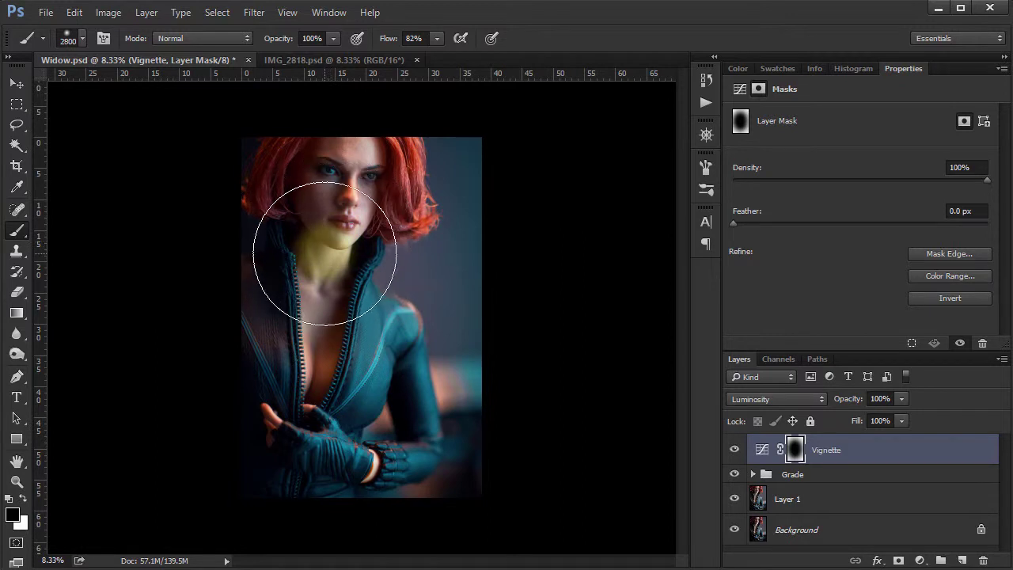
pyautogui.click(436, 40)
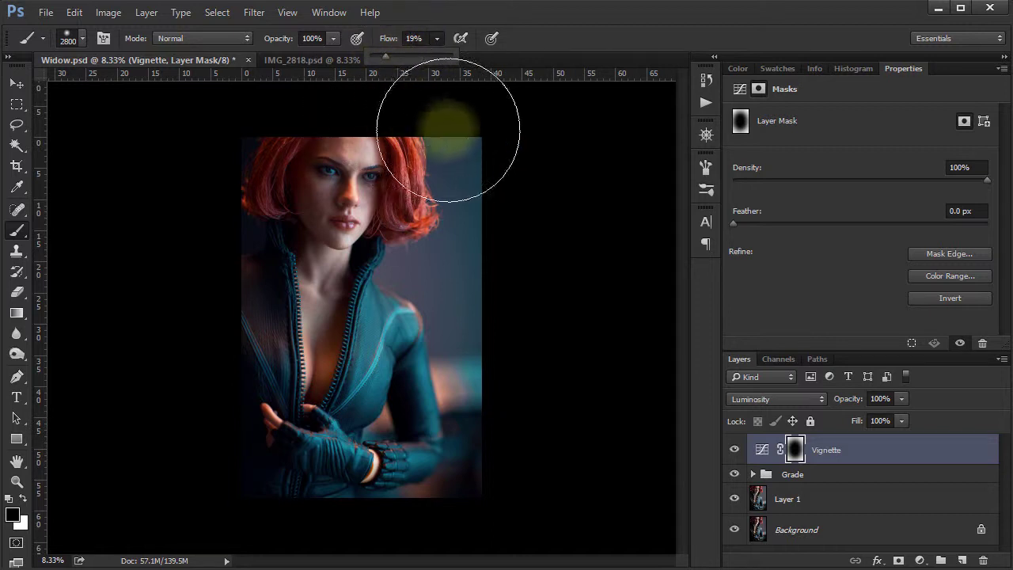
pyautogui.moveTo(394, 122)
pyautogui.mouseDown()
pyautogui.moveTo(299, 222)
pyautogui.moveTo(336, 201)
pyautogui.moveTo(328, 190)
pyautogui.moveTo(337, 171)
pyautogui.moveTo(338, 188)
pyautogui.moveTo(336, 156)
pyautogui.moveTo(316, 237)
pyautogui.moveTo(341, 161)
pyautogui.moveTo(332, 202)
pyautogui.moveTo(320, 207)
pyautogui.moveTo(303, 432)
pyautogui.mouseUp()
pyautogui.moveTo(347, 430)
pyautogui.mouseDown()
pyautogui.moveTo(300, 434)
pyautogui.moveTo(290, 403)
pyautogui.moveTo(287, 422)
pyautogui.moveTo(293, 388)
pyautogui.moveTo(289, 398)
pyautogui.moveTo(311, 381)
pyautogui.moveTo(321, 444)
pyautogui.moveTo(298, 369)
pyautogui.mouseUp()
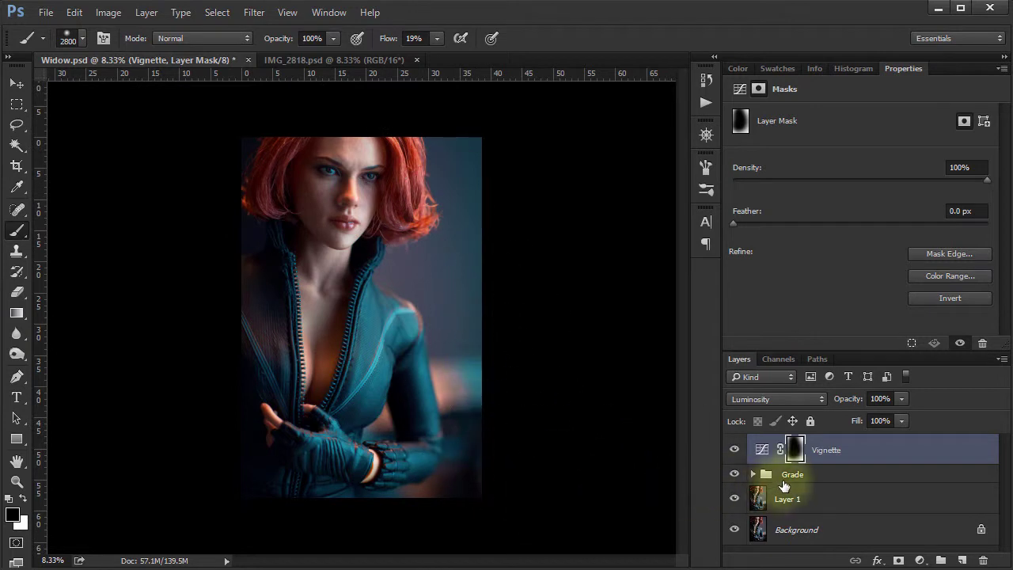
pyautogui.click(734, 450)
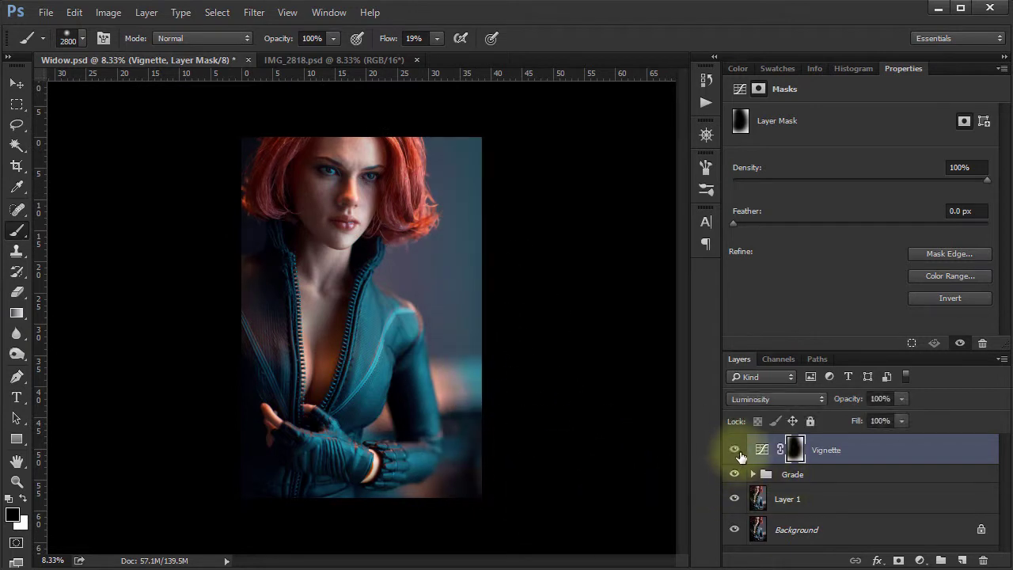
pyautogui.click(735, 450)
pyautogui.click(735, 450)
pyautogui.click(734, 451)
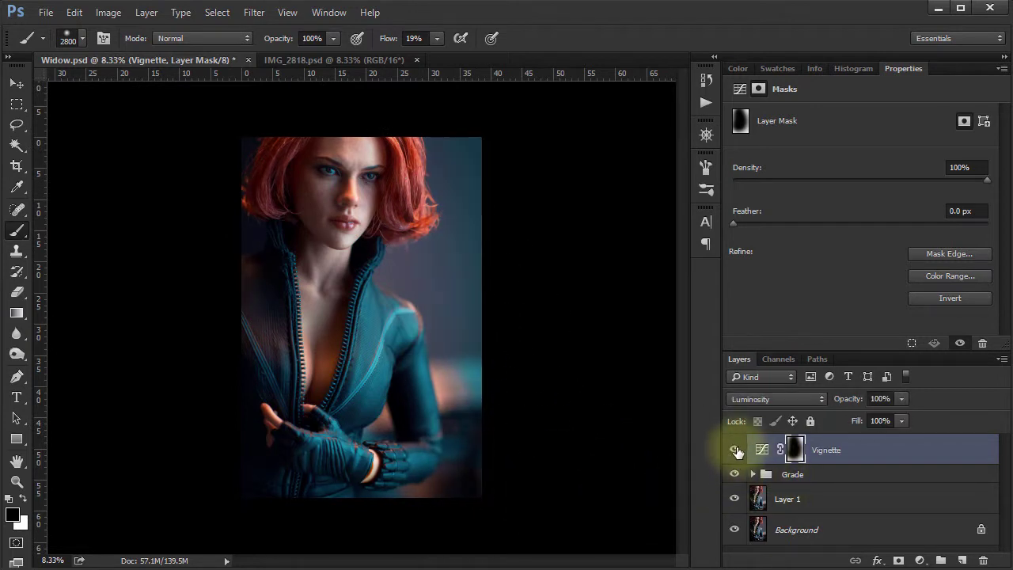
pyautogui.click(735, 453)
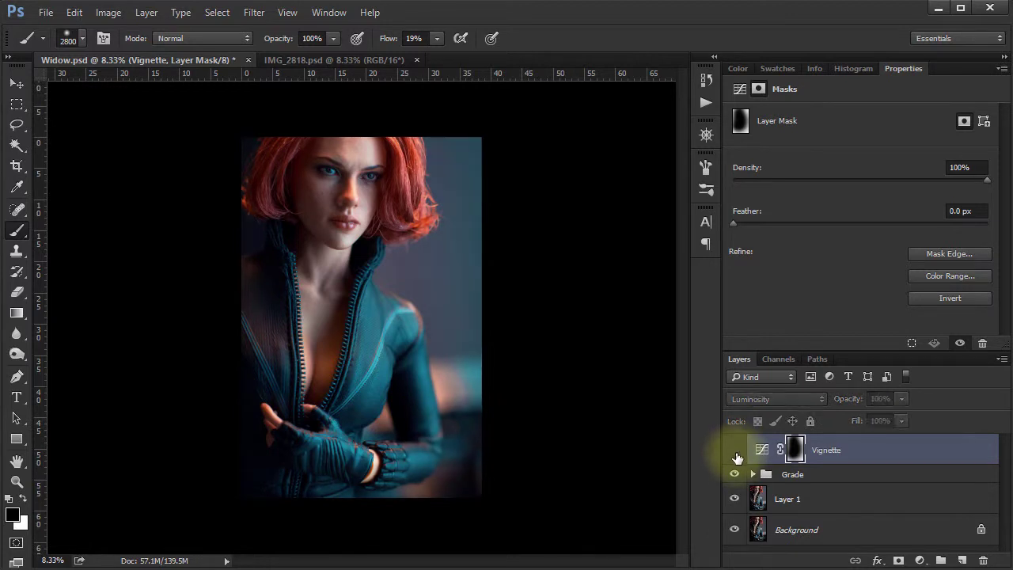
pyautogui.click(734, 453)
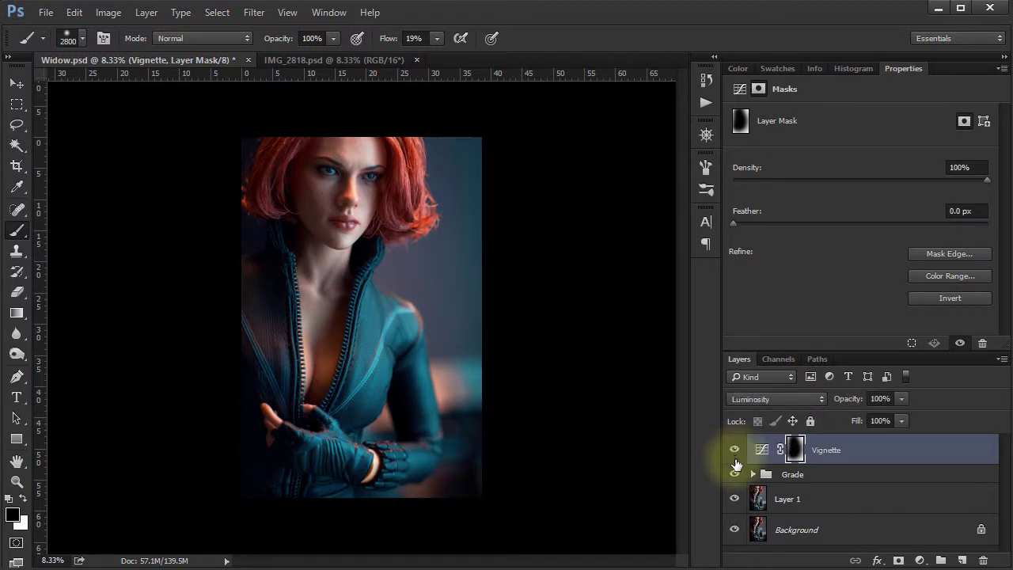